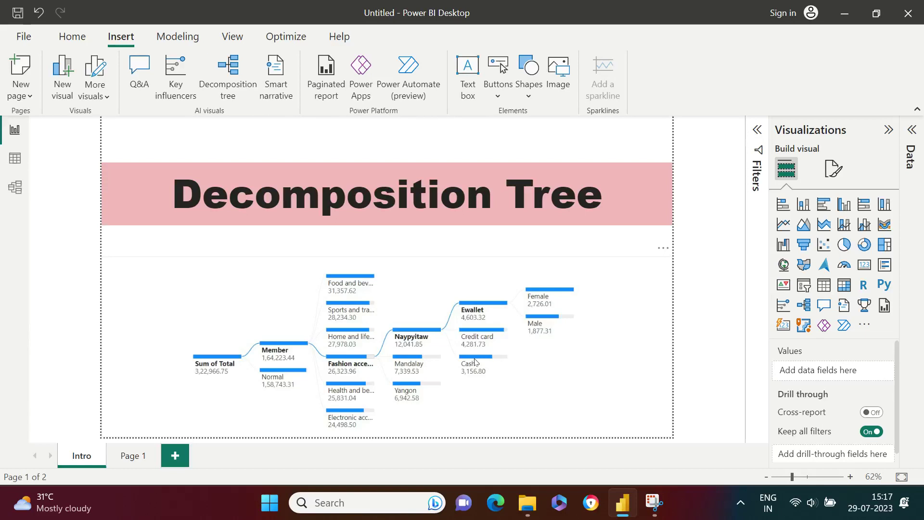
- Glance at the sales data table, then return to Page 1 of the report
{"action": "left_click", "coordinate": [15, 157]}
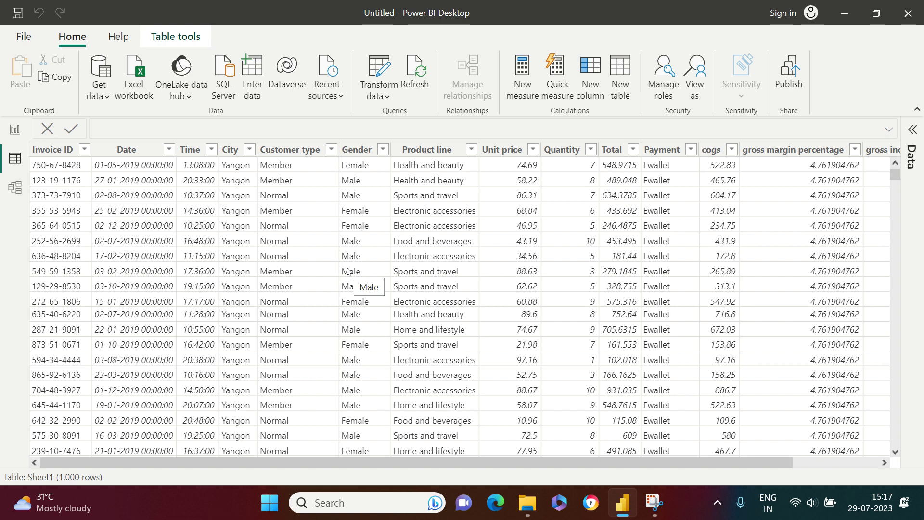
{"action": "left_click", "coordinate": [12, 130]}
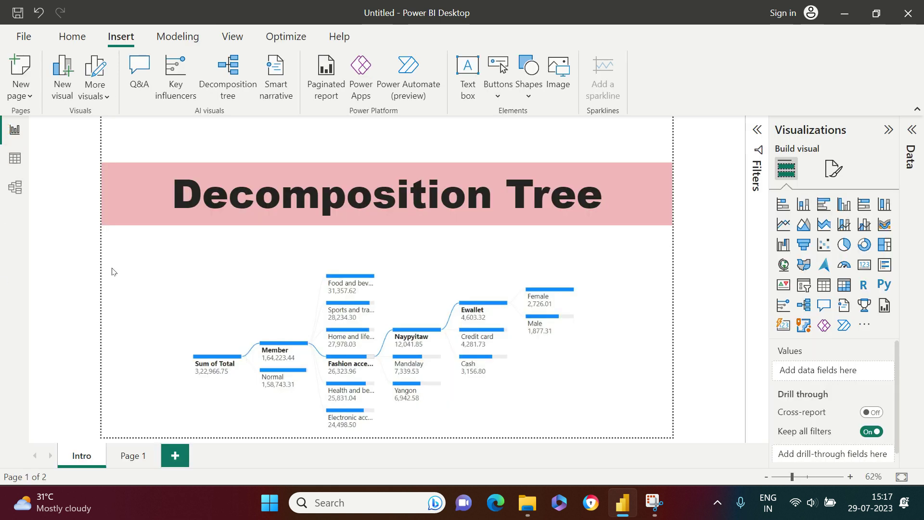
{"action": "left_click", "coordinate": [129, 456]}
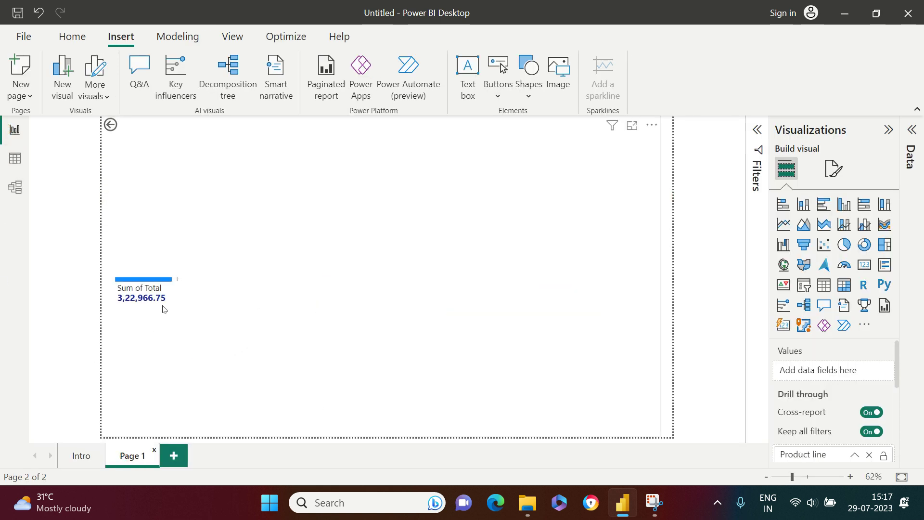
- Select the decomposition tree and bring up the split choices for Sum of Total
{"action": "left_click", "coordinate": [162, 304]}
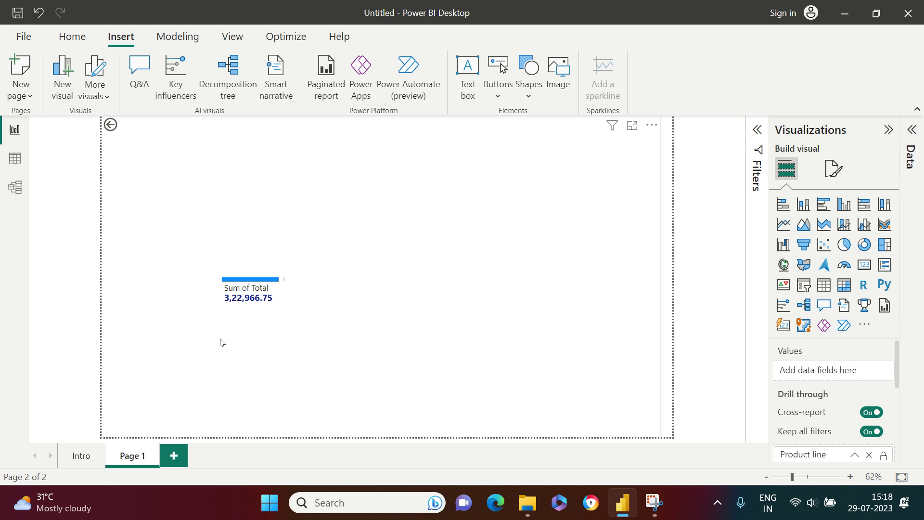
{"action": "mouse_move", "coordinate": [267, 300]}
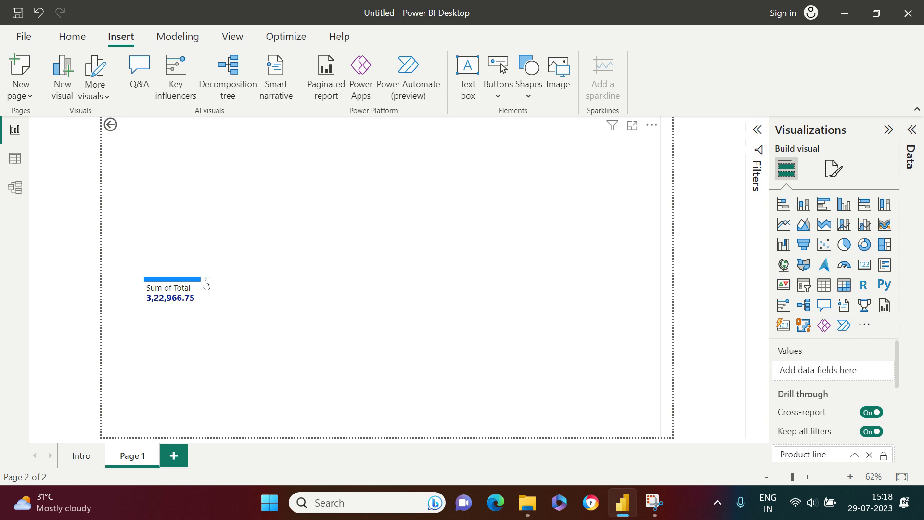
{"action": "left_click", "coordinate": [206, 282]}
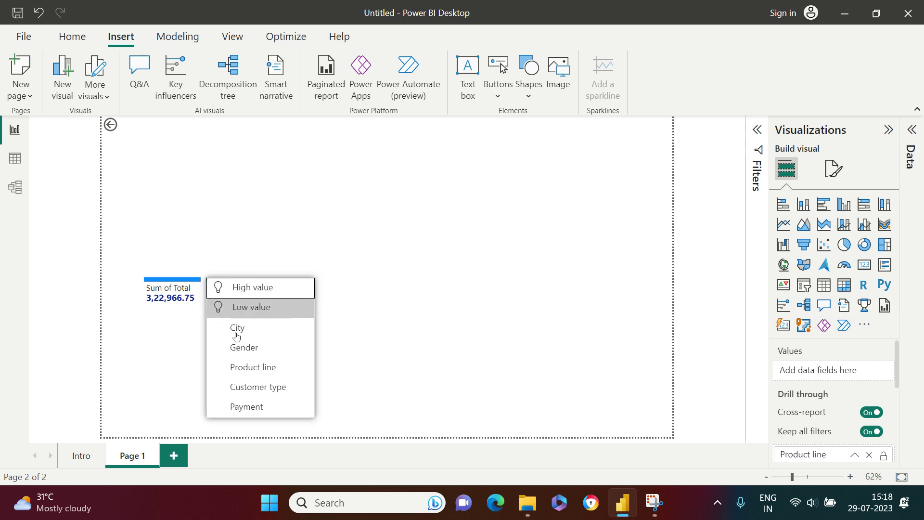
- Split Sum of Total by Product line into six branches, topped by 56,144.84
{"action": "left_click", "coordinate": [261, 372]}
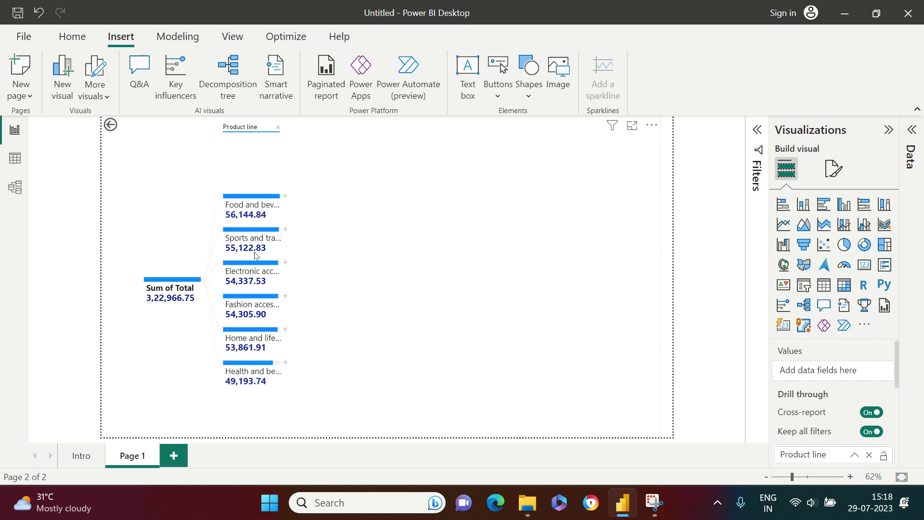
{"action": "mouse_move", "coordinate": [244, 216]}
{"action": "key", "text": "alt"}
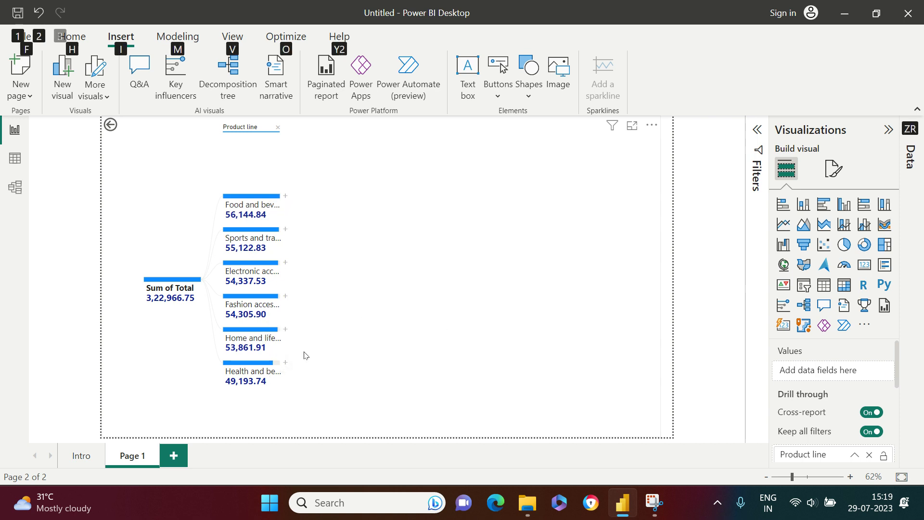
{"action": "left_click", "coordinate": [357, 343]}
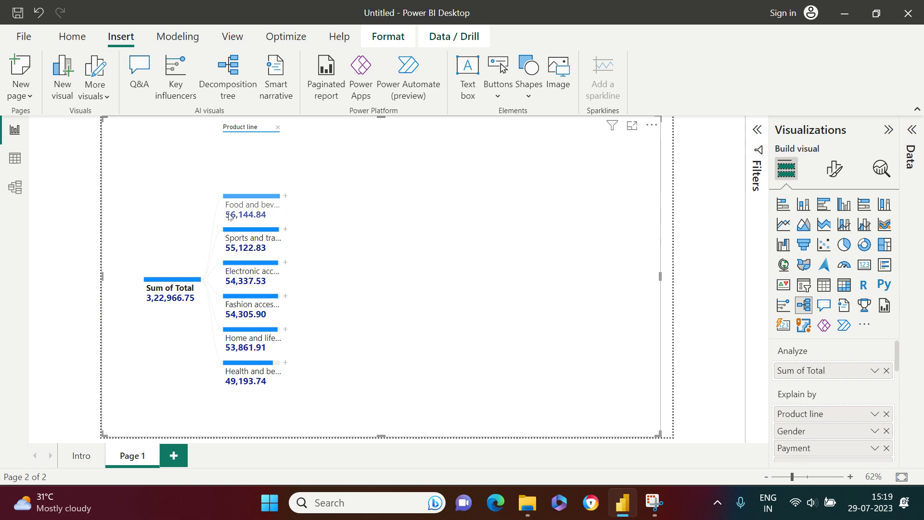
- Break product lines down by City, ending on Home and lifestyle: Yangon 22,417.20, Mandalay 17,549.16, Naypyitaw 13,895.55
{"action": "left_click", "coordinate": [285, 198]}
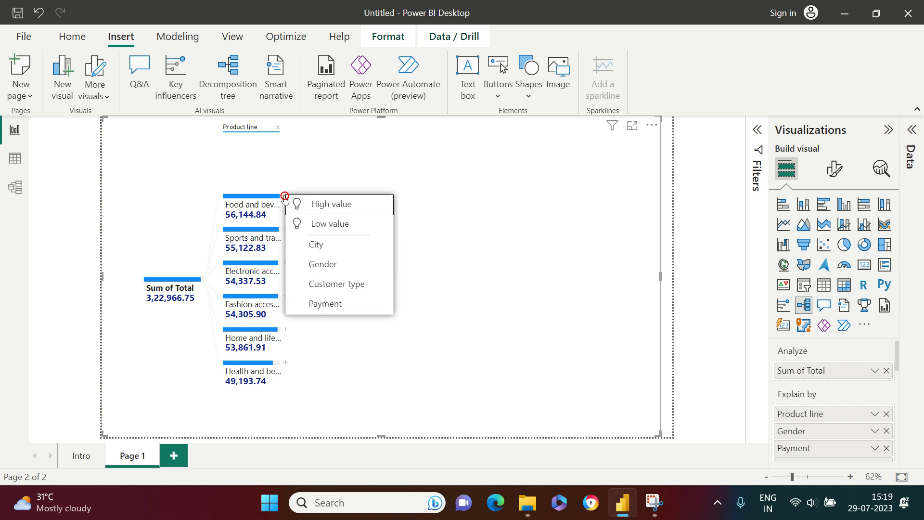
{"action": "left_click", "coordinate": [301, 245]}
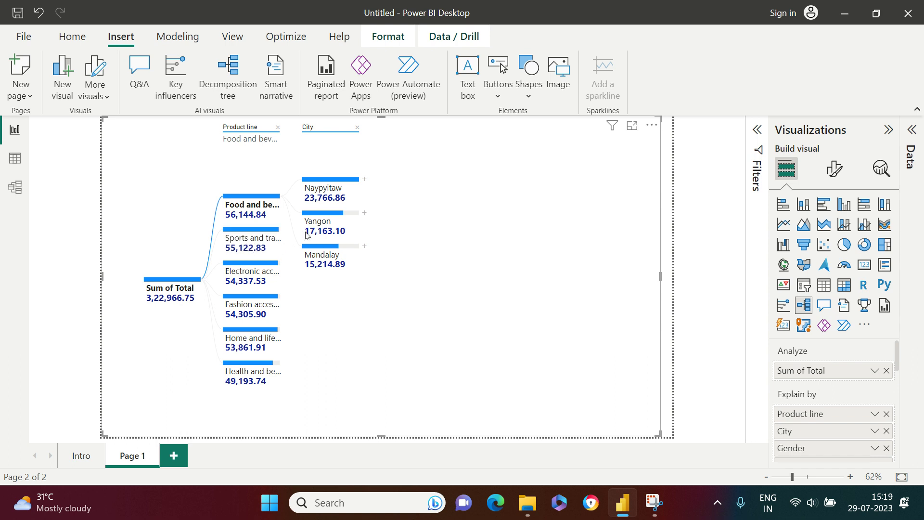
{"action": "left_click", "coordinate": [245, 243]}
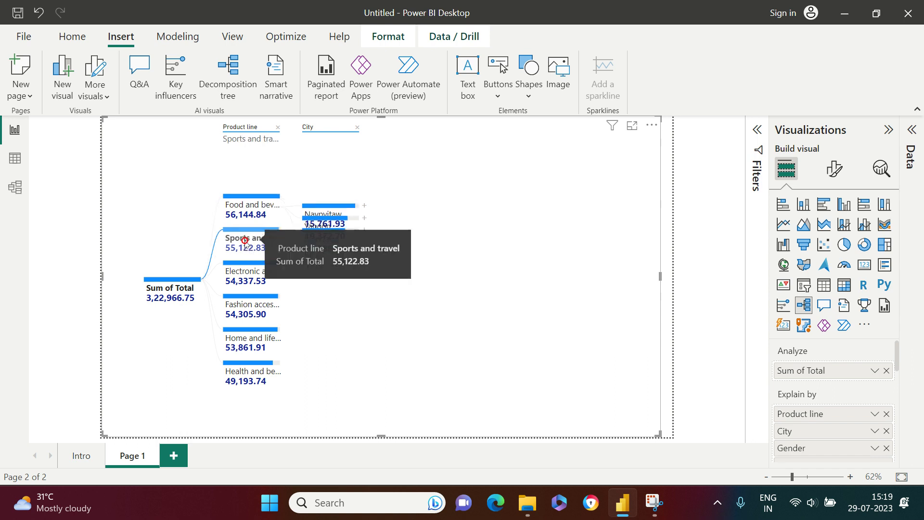
{"action": "mouse_move", "coordinate": [250, 275]}
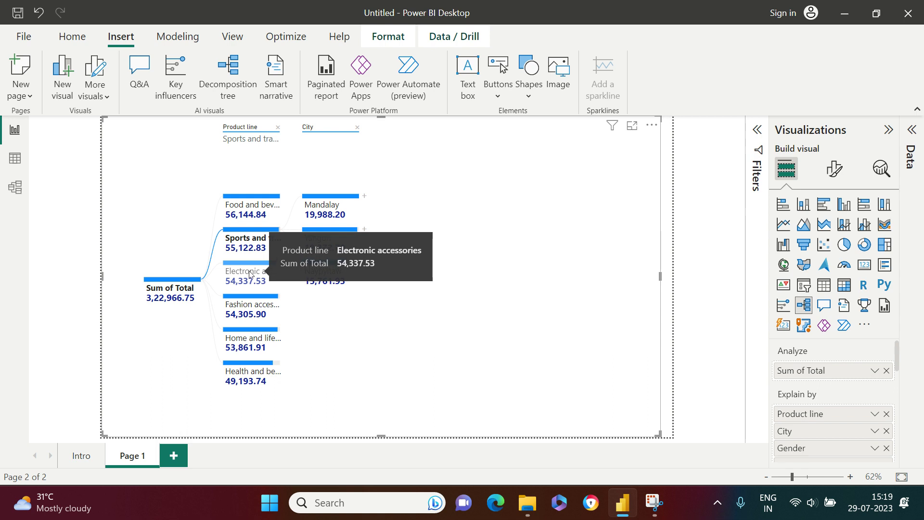
{"action": "left_click", "coordinate": [250, 273]}
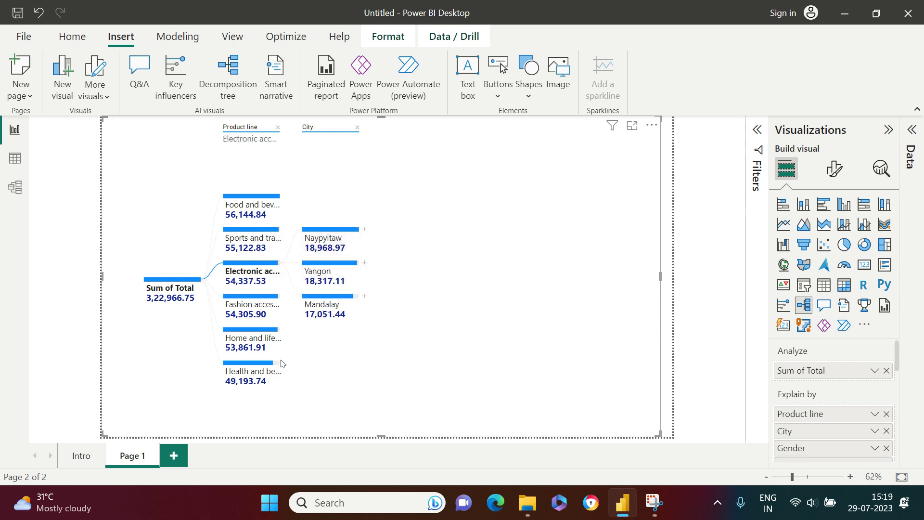
{"action": "mouse_move", "coordinate": [248, 342]}
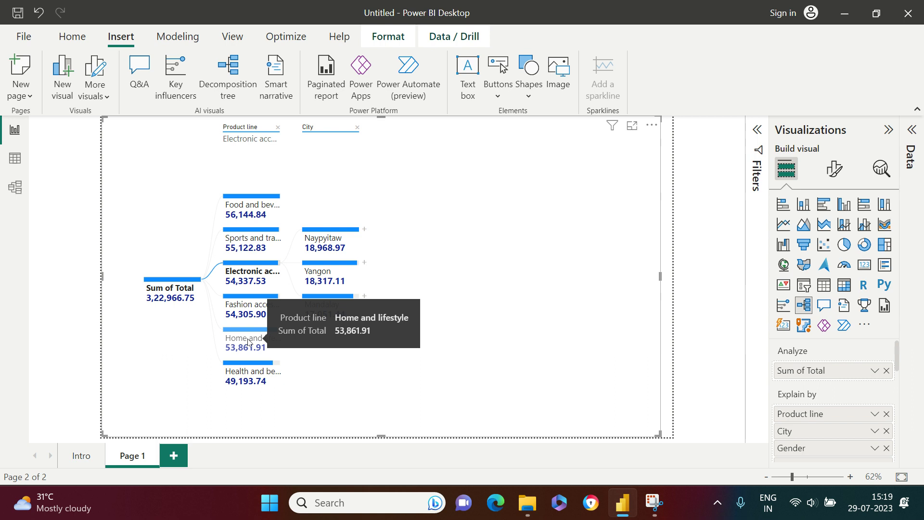
{"action": "left_click", "coordinate": [248, 342]}
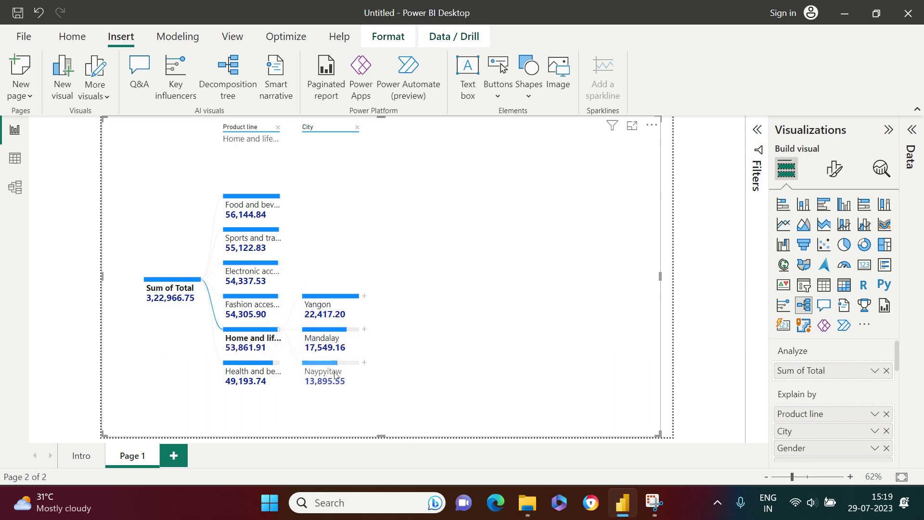
{"action": "mouse_move", "coordinate": [336, 375]}
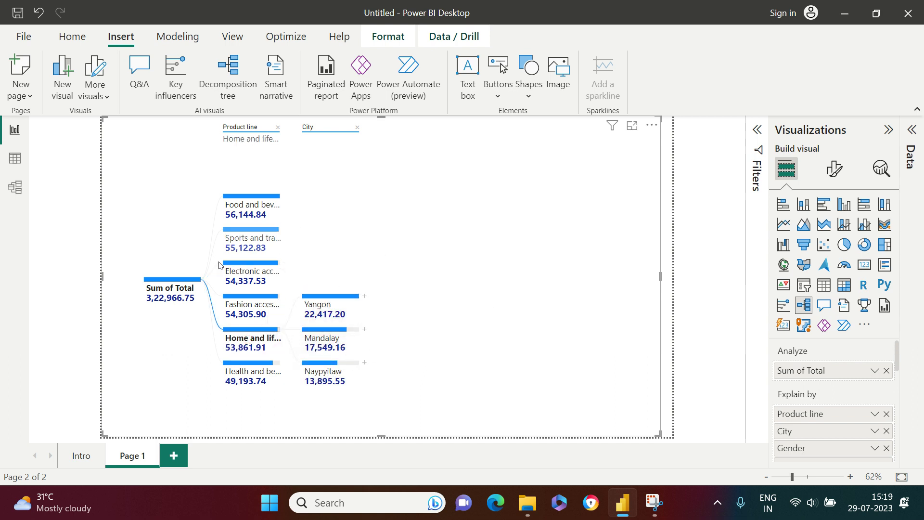
{"action": "mouse_move", "coordinate": [330, 345]}
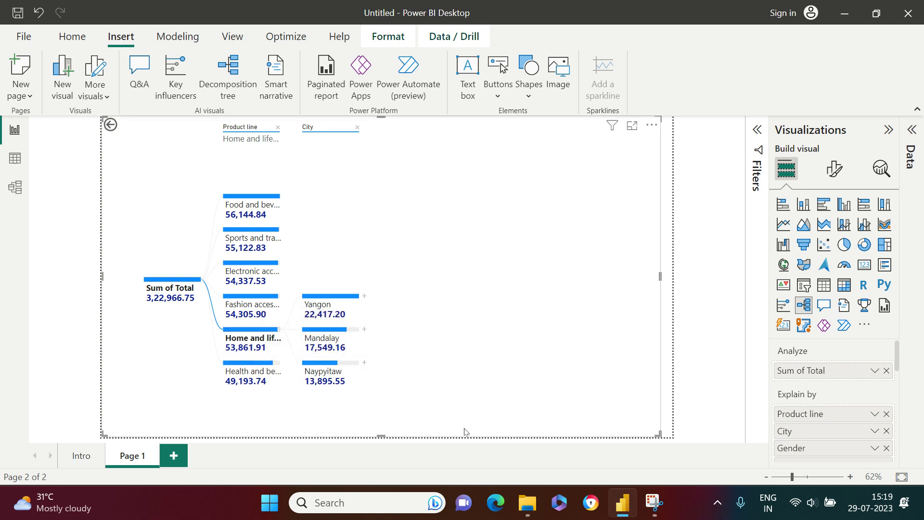
- Split Yangon by Gender, then Female by Customer type: Member 6,739.30, Normal 5,897.51
{"action": "mouse_move", "coordinate": [260, 334]}
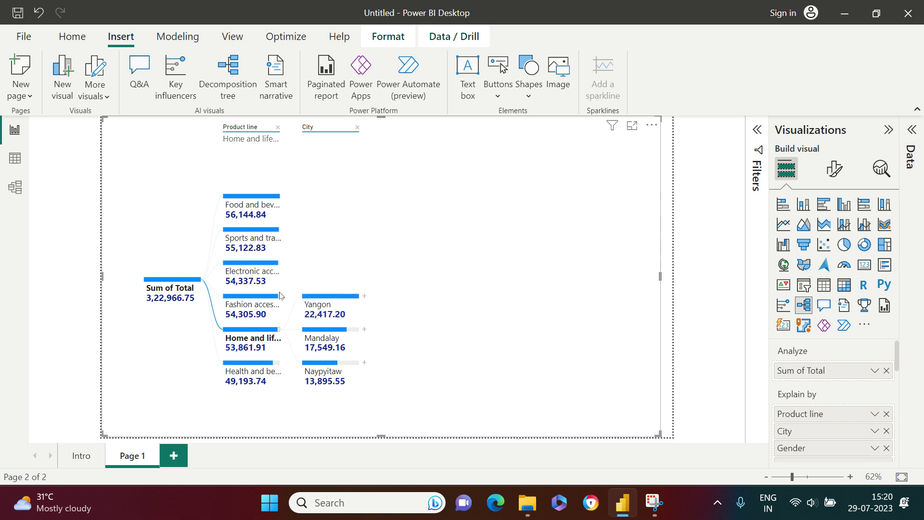
{"action": "left_click", "coordinate": [364, 297]}
{"action": "left_click", "coordinate": [390, 348]}
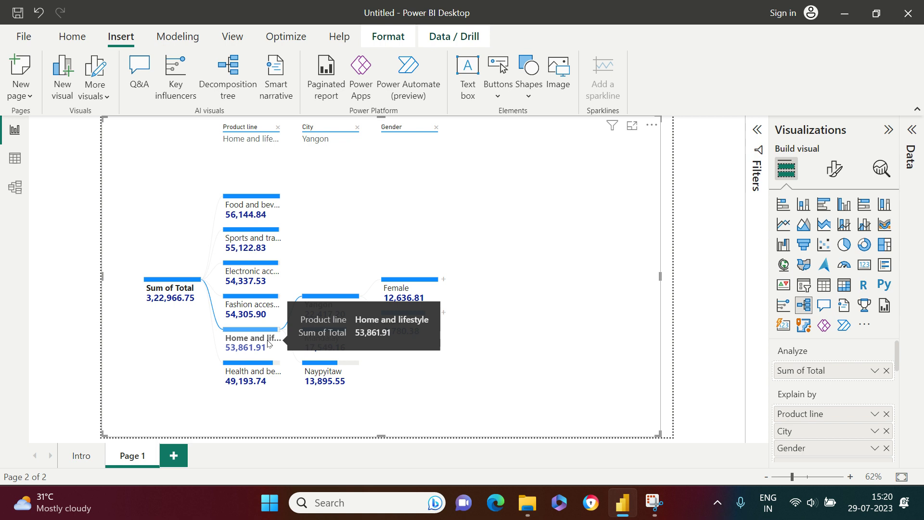
{"action": "left_click", "coordinate": [444, 280]}
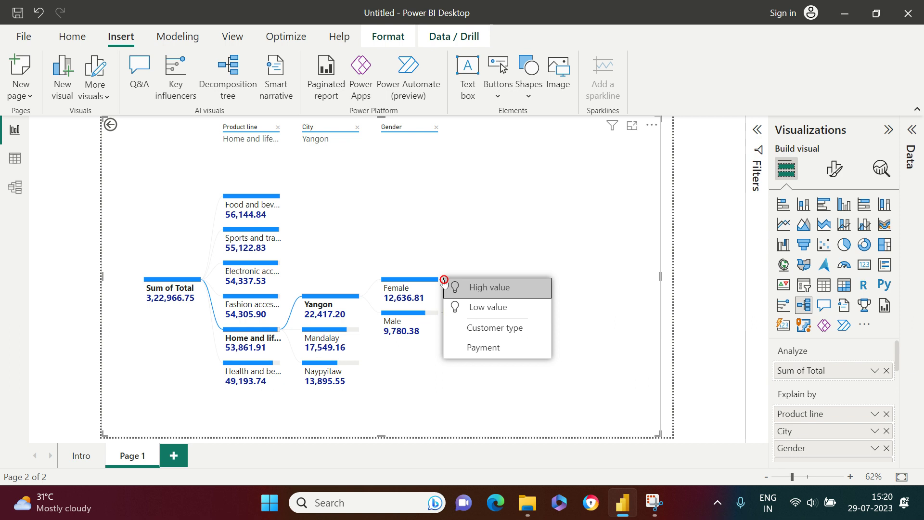
{"action": "left_click", "coordinate": [470, 327]}
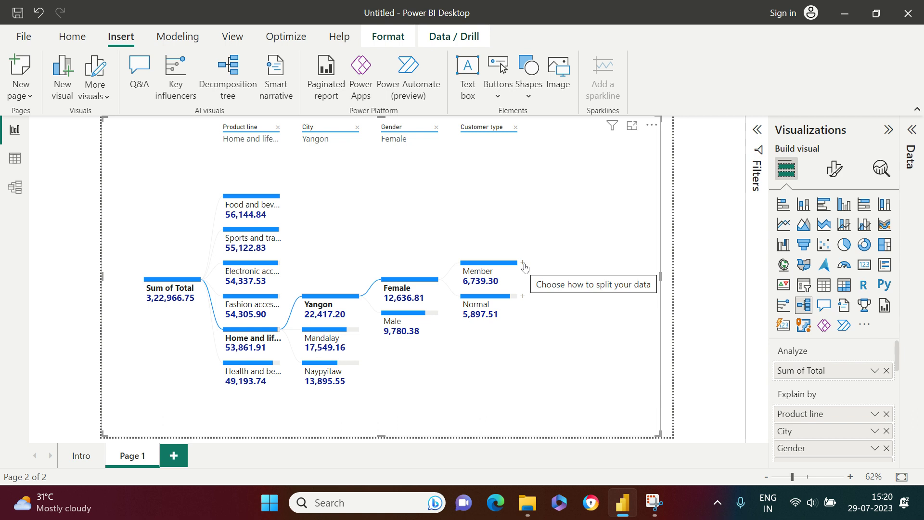
- Split Member by Payment, following Sports and travel: Ewallet 2,429.42, Cash 1,866.55, Credit card 1,447.30
{"action": "left_click", "coordinate": [522, 262]}
{"action": "left_click", "coordinate": [522, 296]}
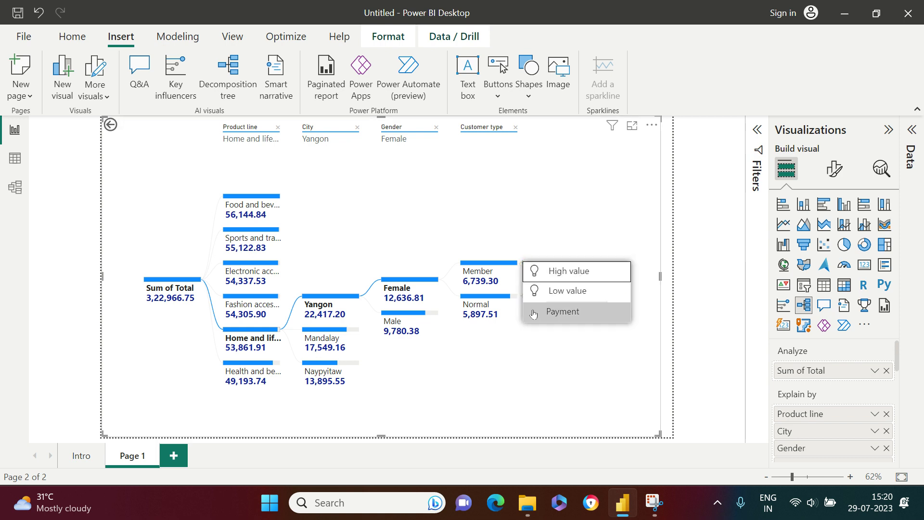
{"action": "left_click", "coordinate": [533, 311]}
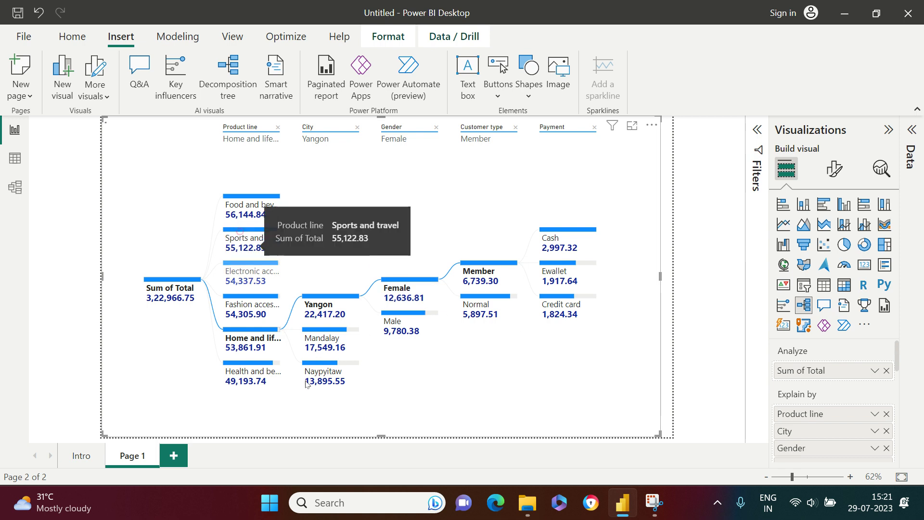
{"action": "left_click", "coordinate": [240, 235]}
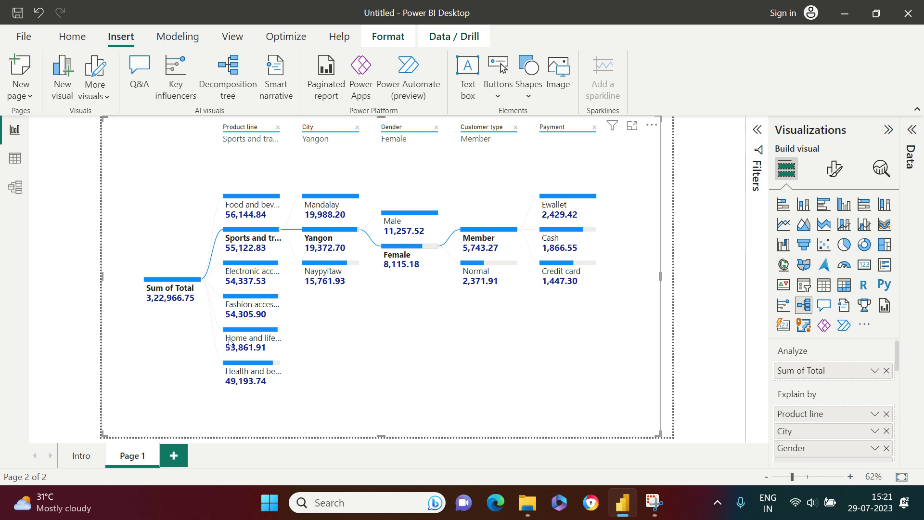
- Compare the Home and lifestyle, Fashion and Food and beverages paths through the tree
{"action": "left_click", "coordinate": [242, 334]}
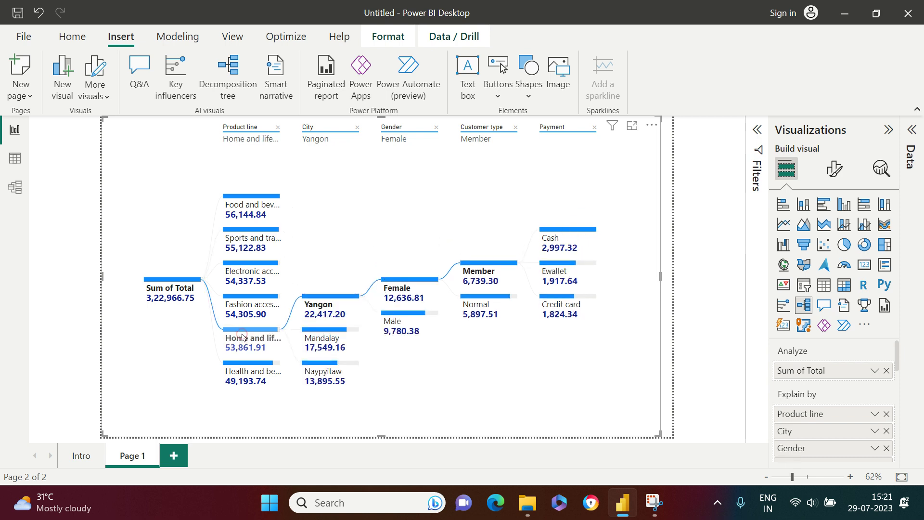
{"action": "left_click", "coordinate": [251, 299]}
{"action": "left_click", "coordinate": [257, 203]}
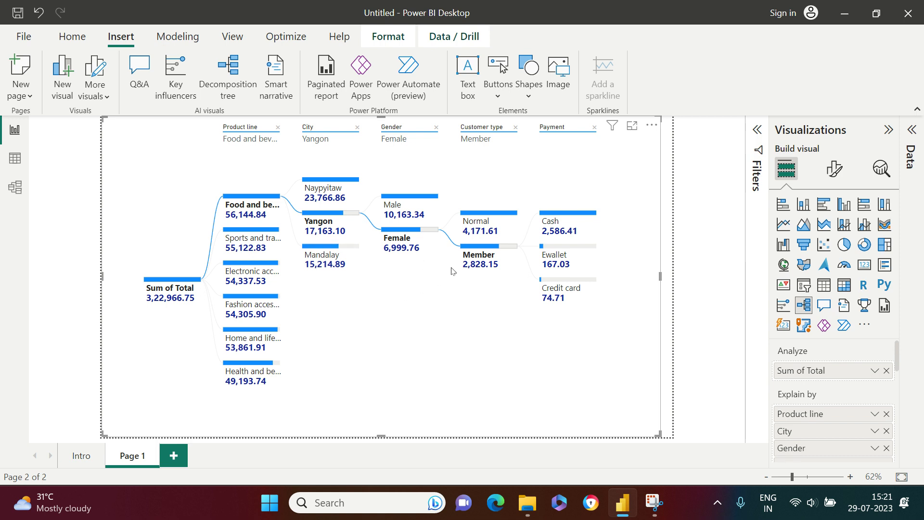
- Remove the Gender and Product line levels so the tree starts at City
{"action": "mouse_move", "coordinate": [395, 137]}
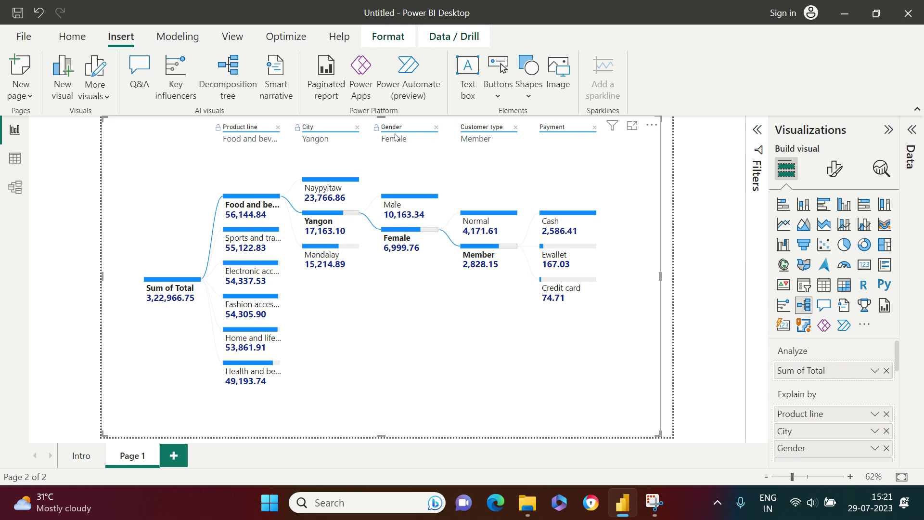
{"action": "left_click", "coordinate": [436, 127]}
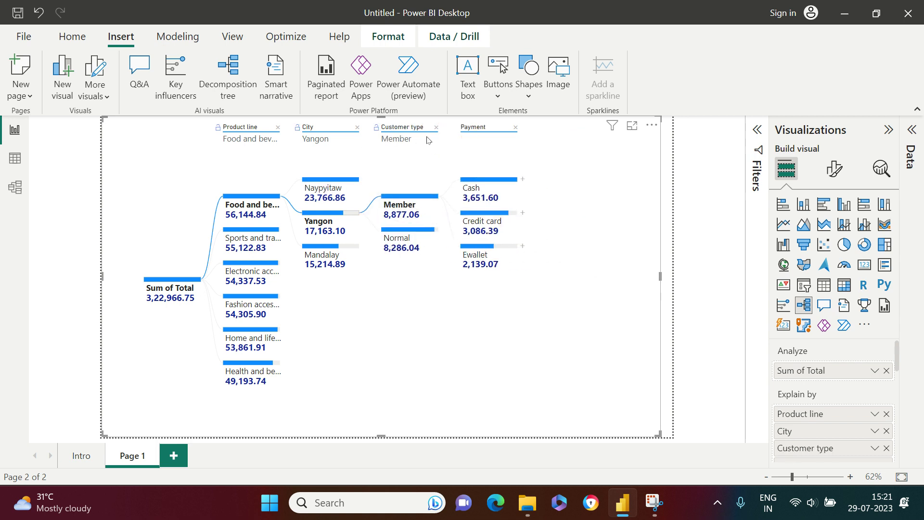
{"action": "left_click", "coordinate": [278, 127]}
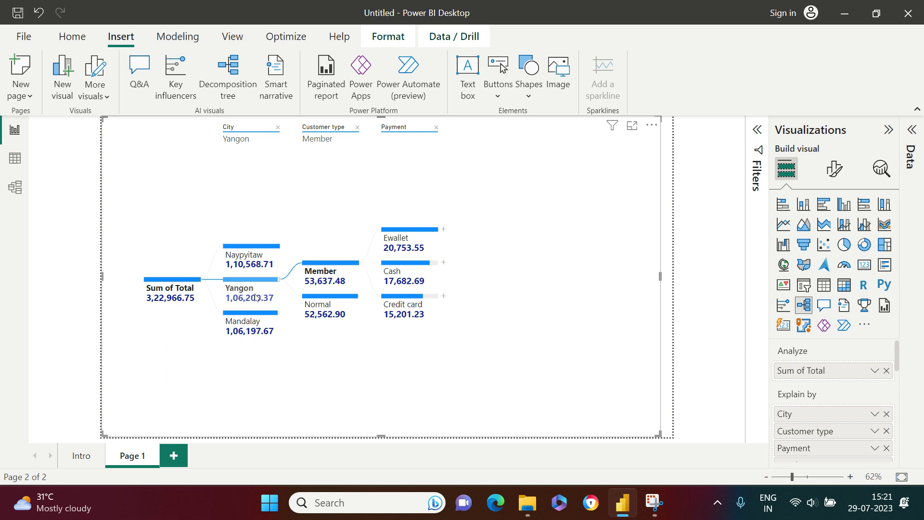
- Lock the City level, compare Naypyitaw and Mandalay, settle back on Yangon, and add Page 2
{"action": "left_click", "coordinate": [219, 128]}
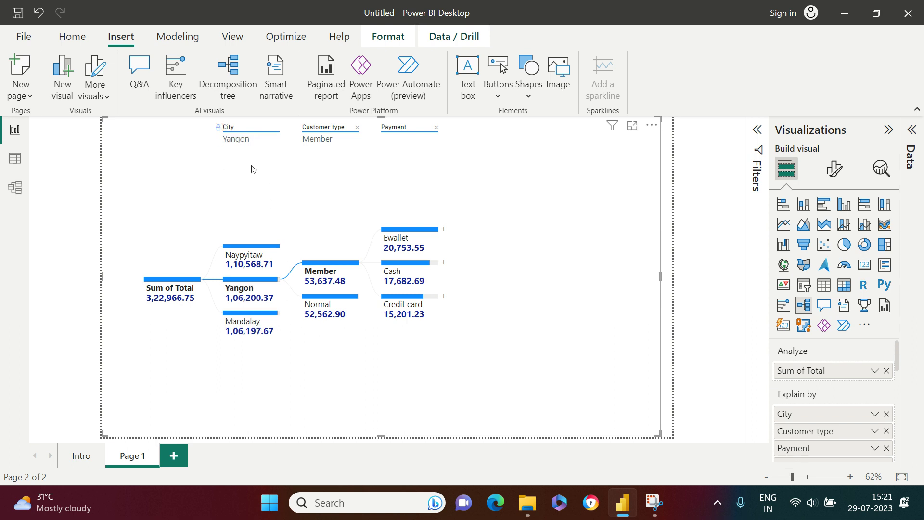
{"action": "left_click", "coordinate": [260, 245]}
{"action": "left_click", "coordinate": [249, 315]}
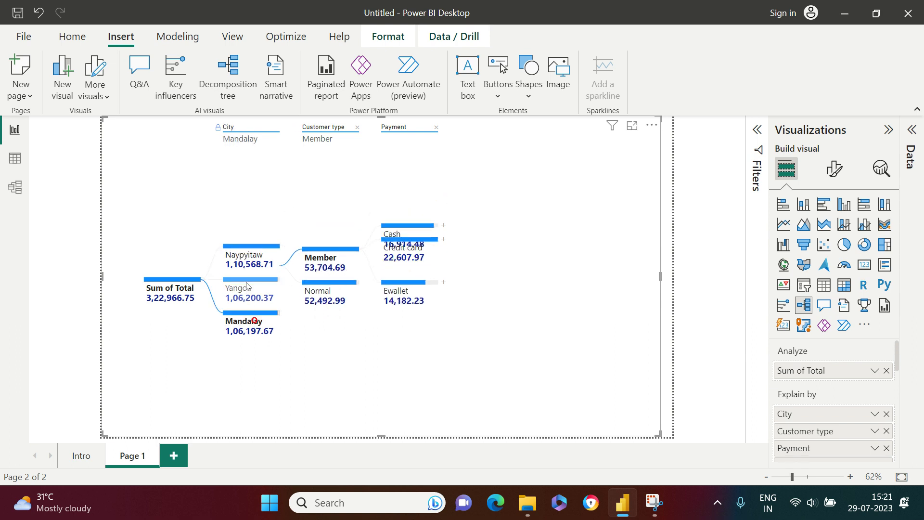
{"action": "left_click", "coordinate": [245, 279]}
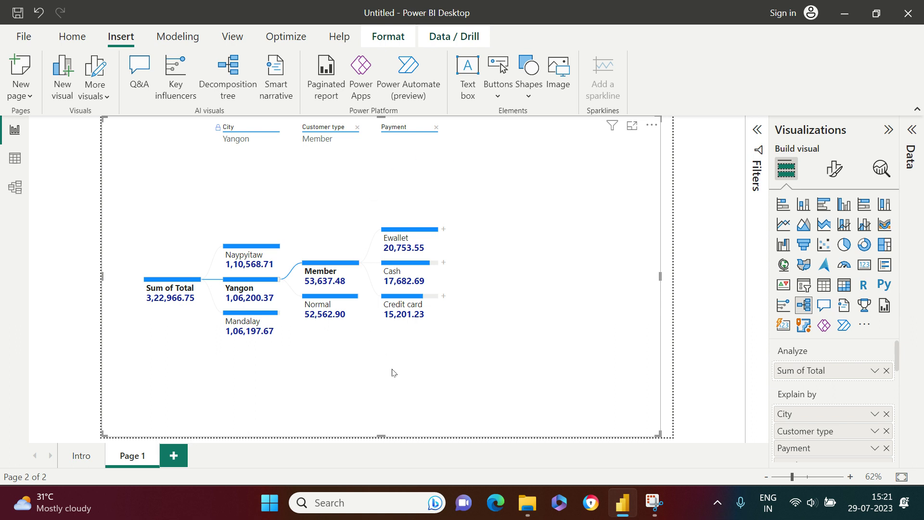
{"action": "left_click", "coordinate": [174, 455]}
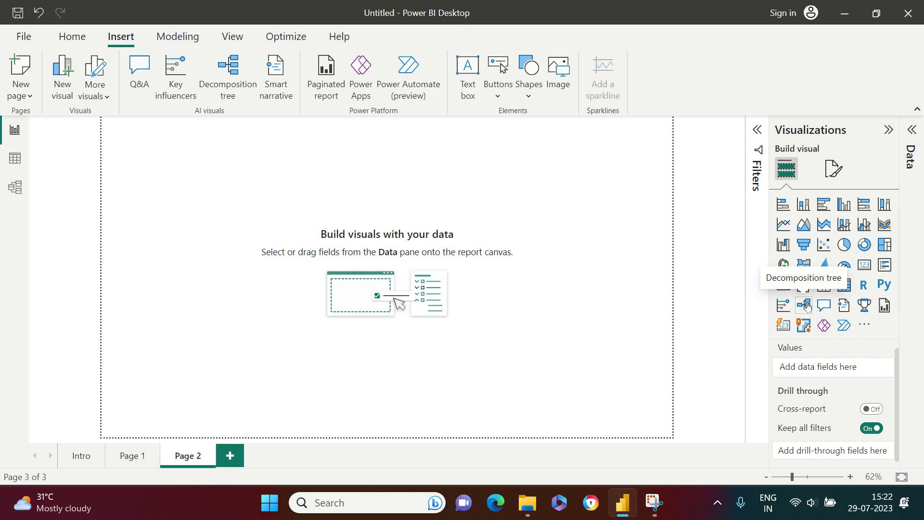
- Place an empty decomposition tree filling the Page 2 canvas and show the Data pane
{"action": "left_click", "coordinate": [806, 306]}
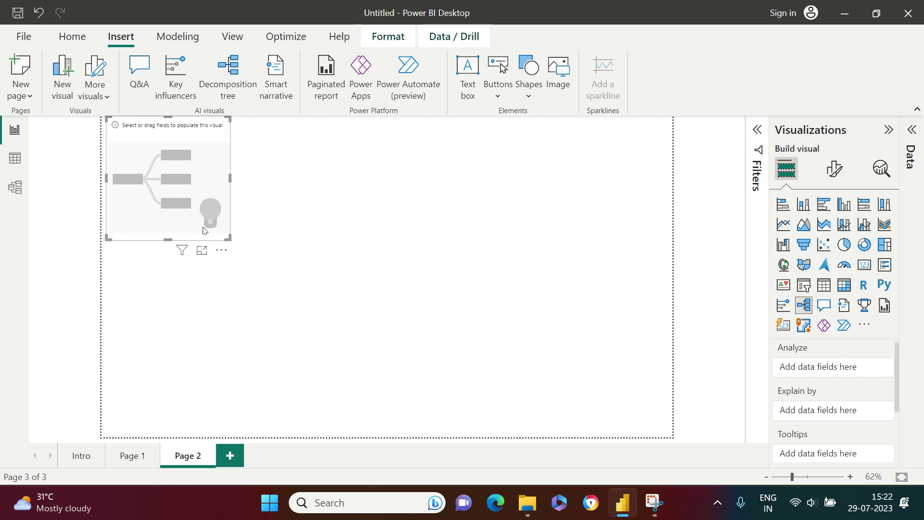
{"action": "left_click_drag", "start_coordinate": [203, 230], "coordinate": [672, 433]}
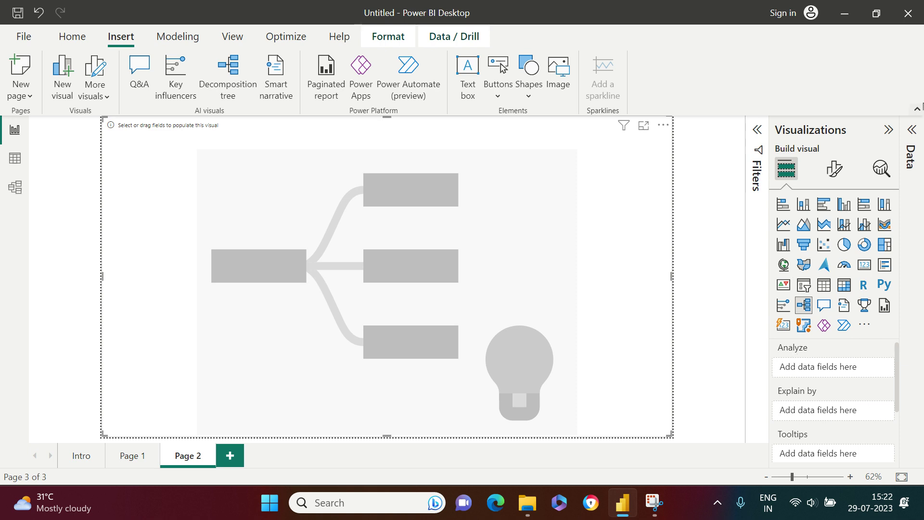
{"action": "left_click", "coordinate": [912, 130]}
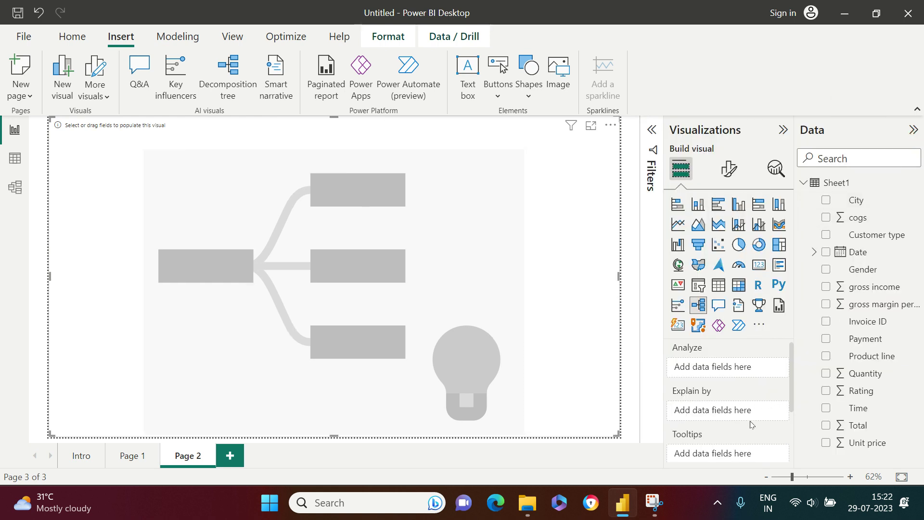
- Set the tree to analyze Total, explained by City, Customer type, Gender and Payment
{"action": "left_click_drag", "start_coordinate": [851, 425], "coordinate": [712, 368]}
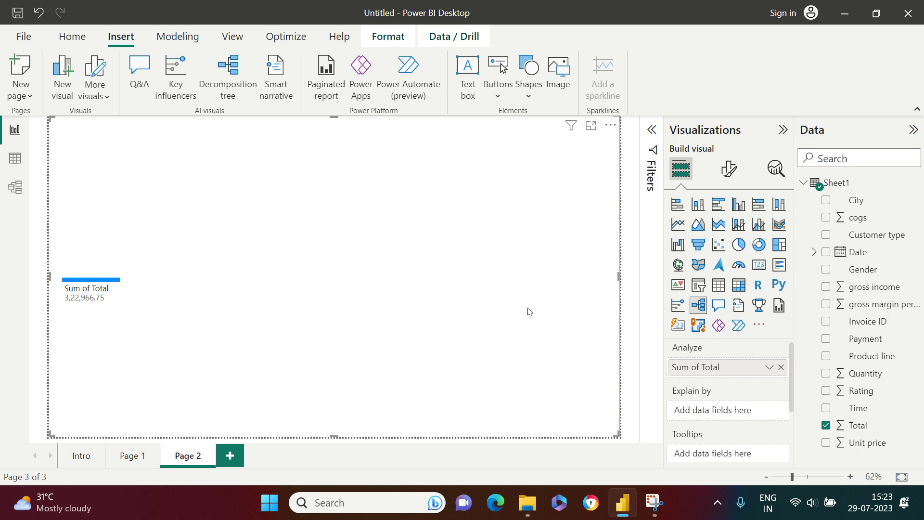
{"action": "left_click_drag", "start_coordinate": [866, 198], "coordinate": [731, 412]}
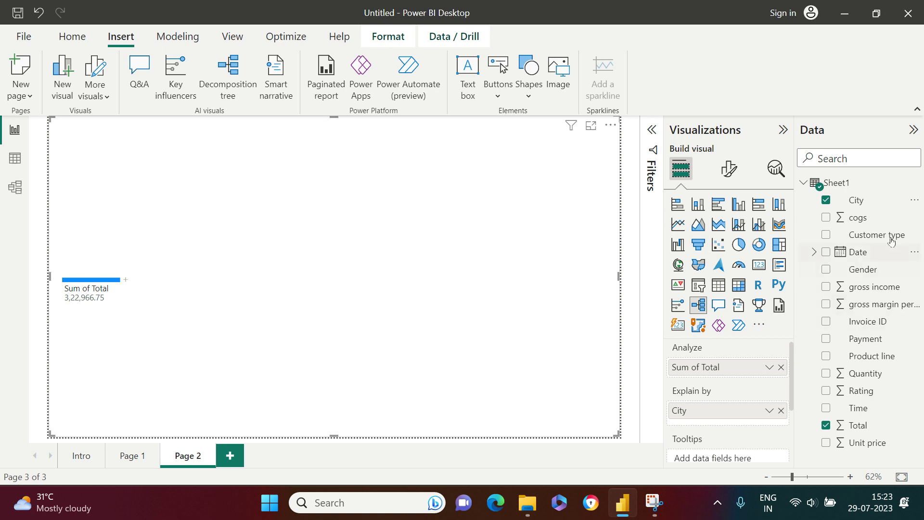
{"action": "left_click_drag", "start_coordinate": [890, 240], "coordinate": [731, 428]}
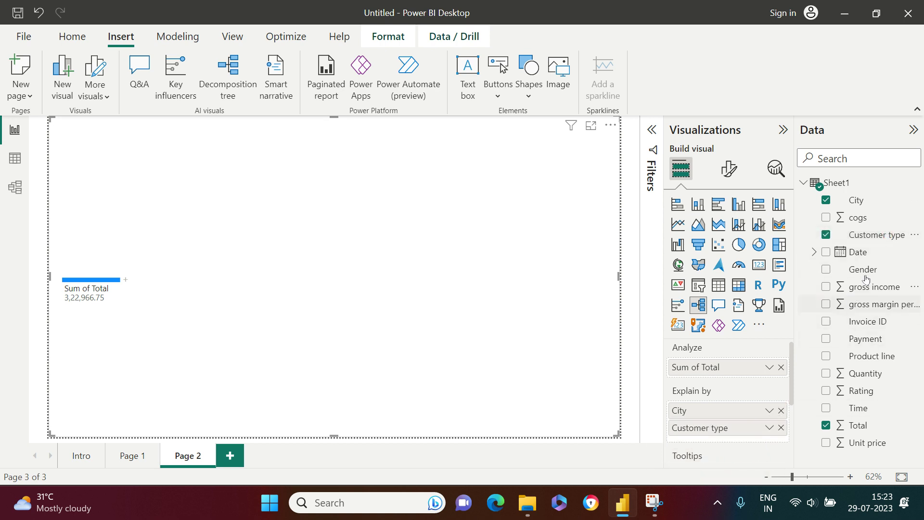
{"action": "left_click_drag", "start_coordinate": [865, 278], "coordinate": [746, 433]}
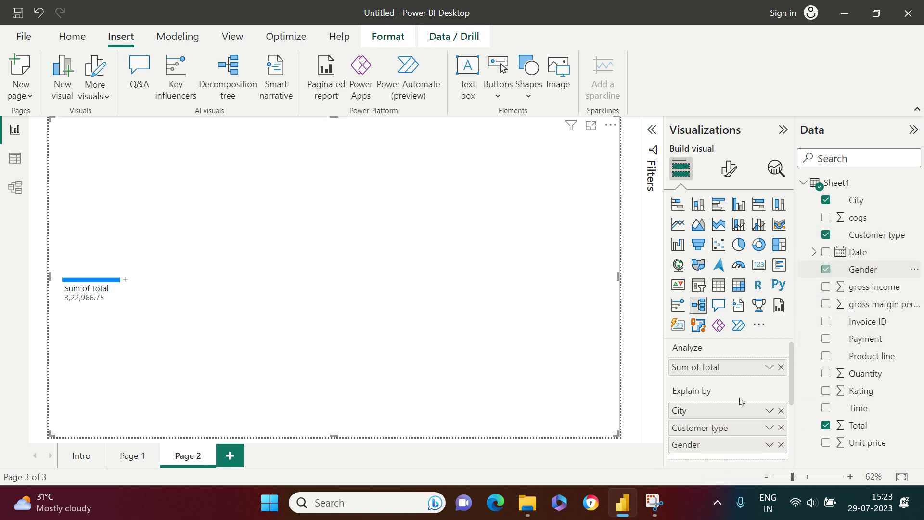
{"action": "scroll", "coordinate": [739, 401], "scroll_direction": "down", "scroll_amount": 3}
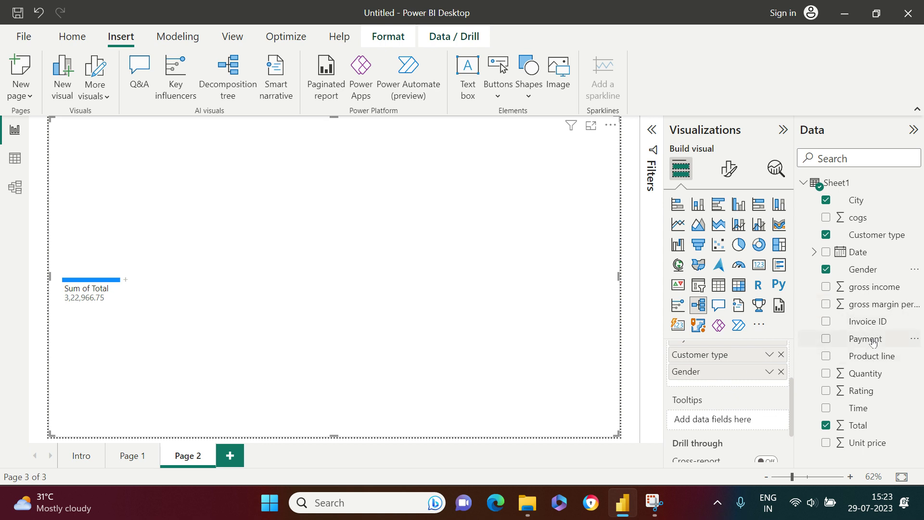
{"action": "left_click_drag", "start_coordinate": [872, 342], "coordinate": [738, 405]}
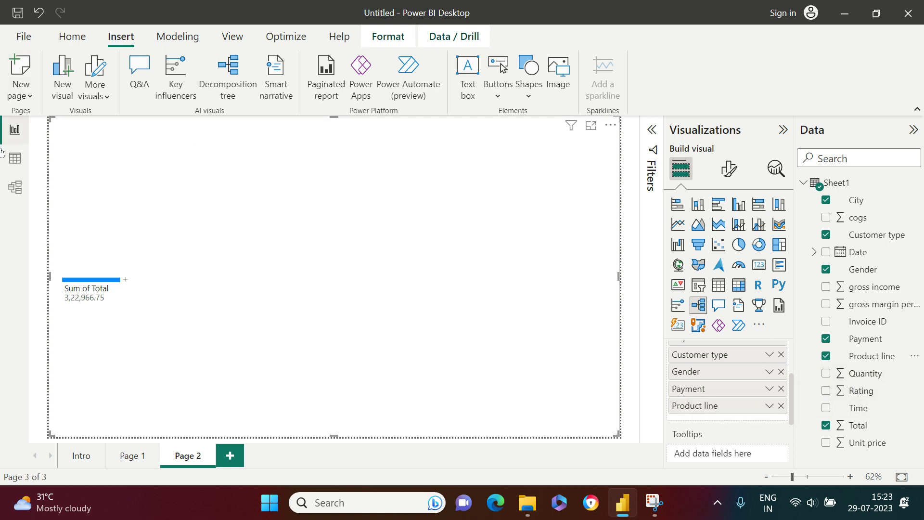
- Check the Sheet1 data table, then return and bring up split choices for Sum of Total
{"action": "left_click", "coordinate": [13, 159]}
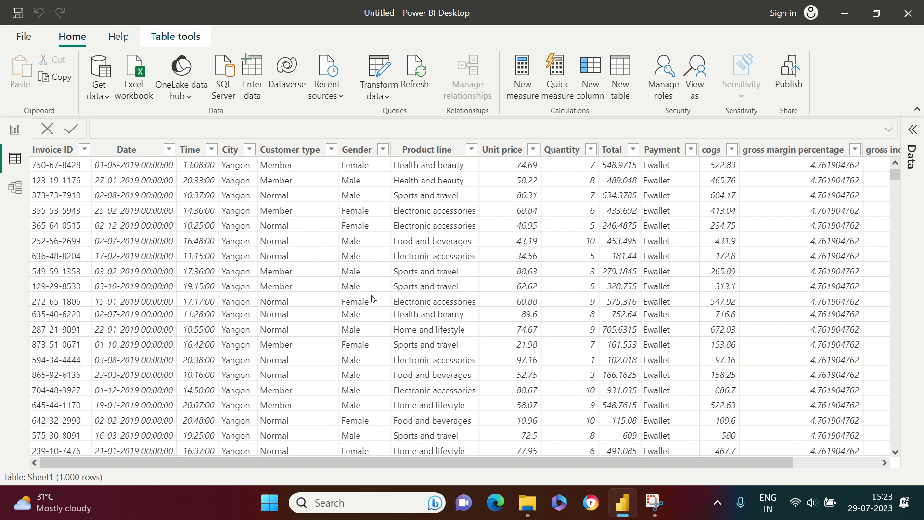
{"action": "left_click", "coordinate": [14, 130]}
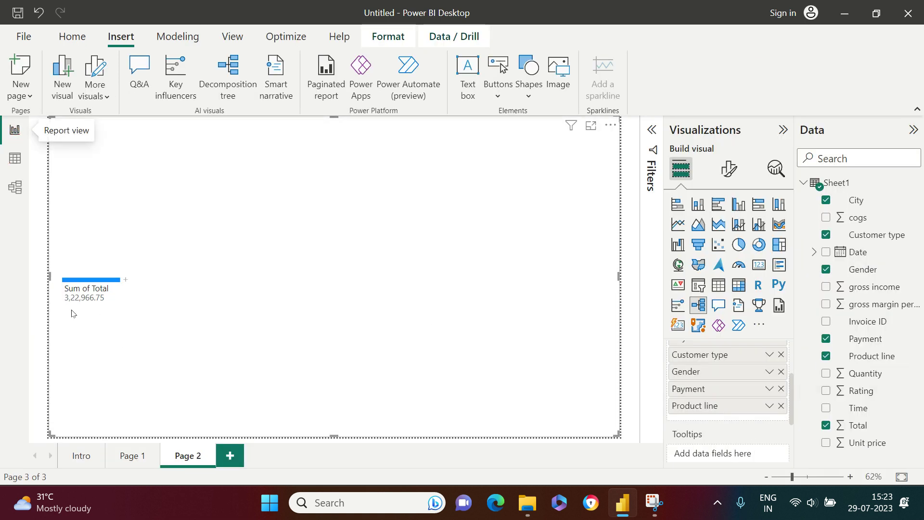
{"action": "mouse_move", "coordinate": [128, 293]}
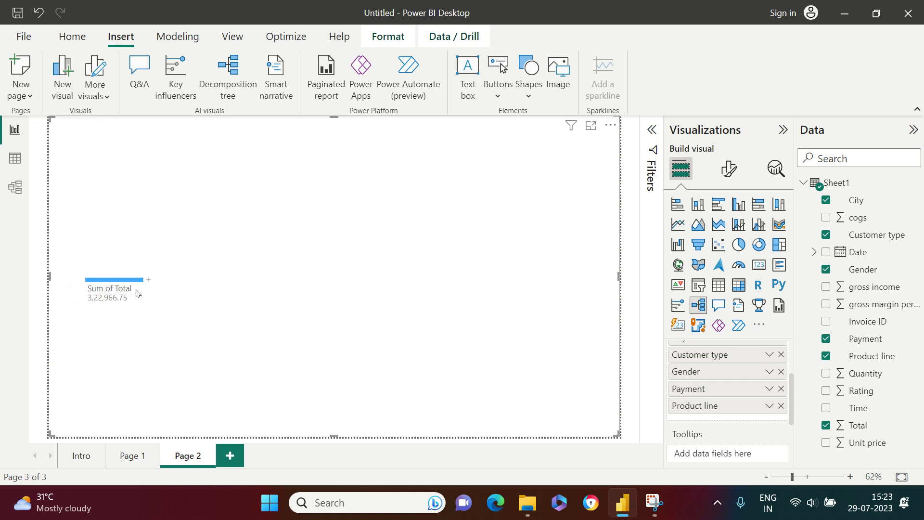
{"action": "left_click", "coordinate": [149, 280]}
- Split by Gender, Female by City, and Naypyitaw by High value into Customer type (Member 34,653.44)
{"action": "left_click", "coordinate": [174, 367]}
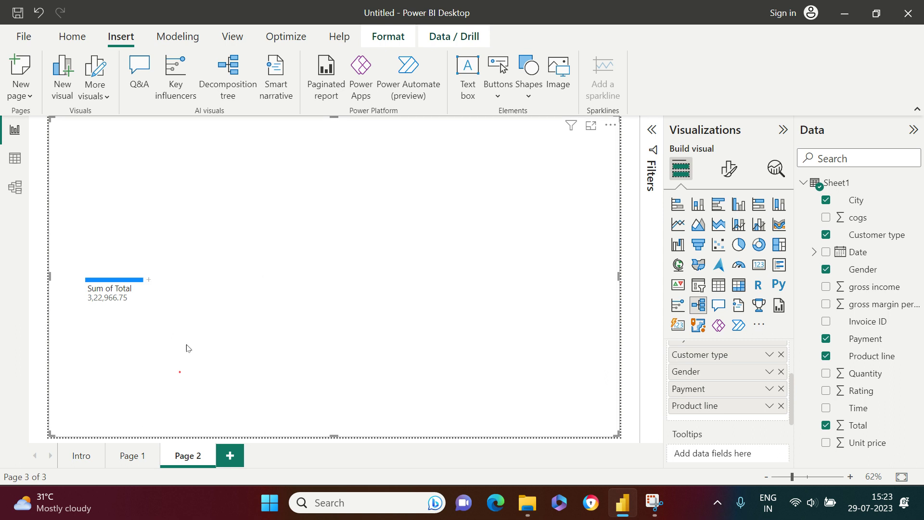
{"action": "left_click", "coordinate": [229, 265]}
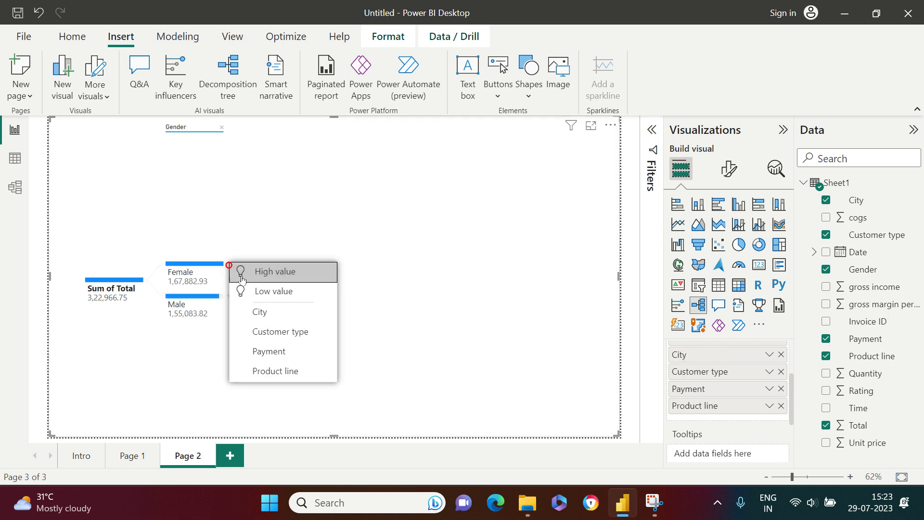
{"action": "left_click", "coordinate": [258, 312]}
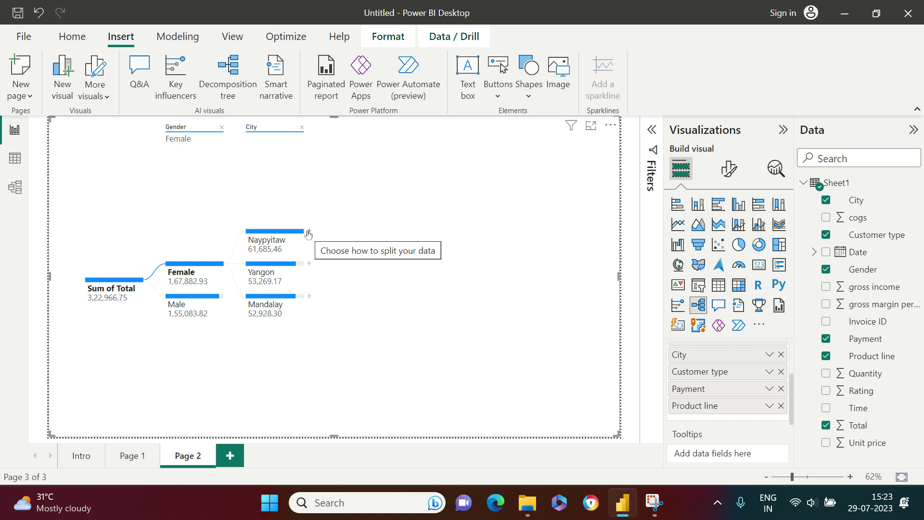
{"action": "left_click", "coordinate": [308, 232]}
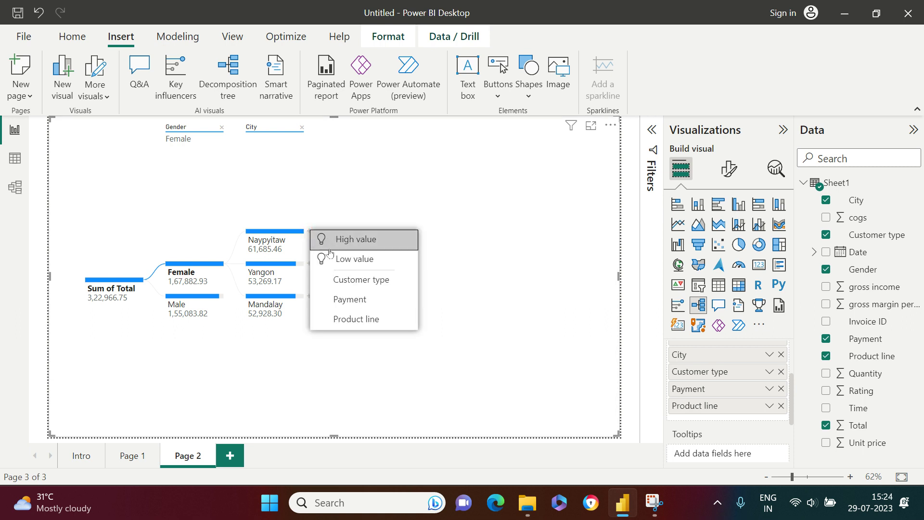
{"action": "mouse_move", "coordinate": [272, 241]}
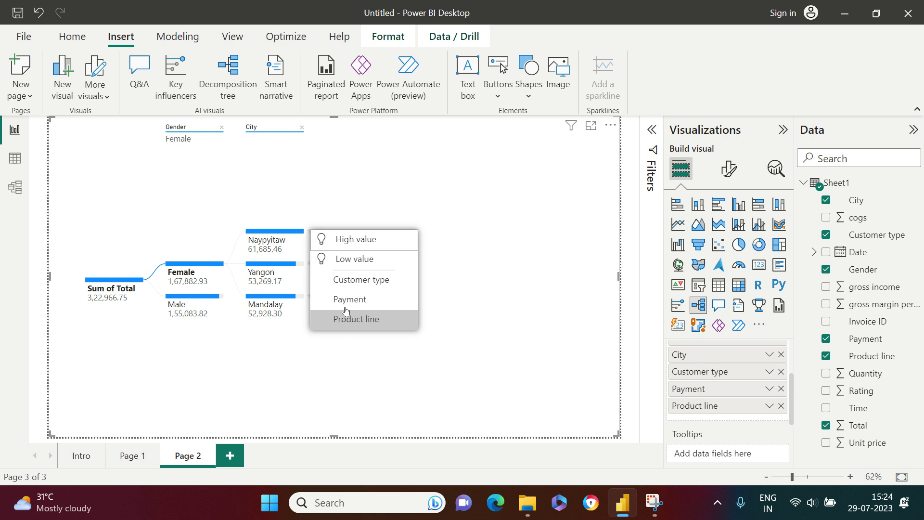
{"action": "left_click", "coordinate": [337, 245]}
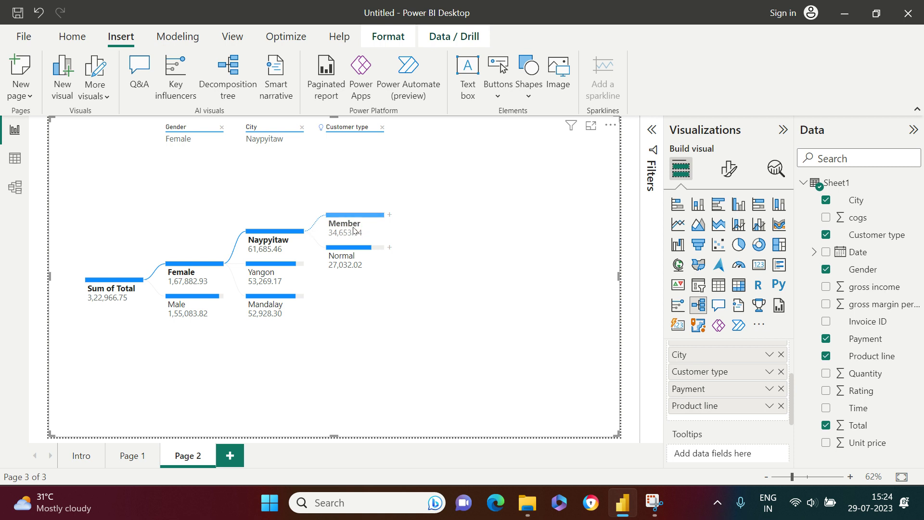
{"action": "mouse_move", "coordinate": [355, 229]}
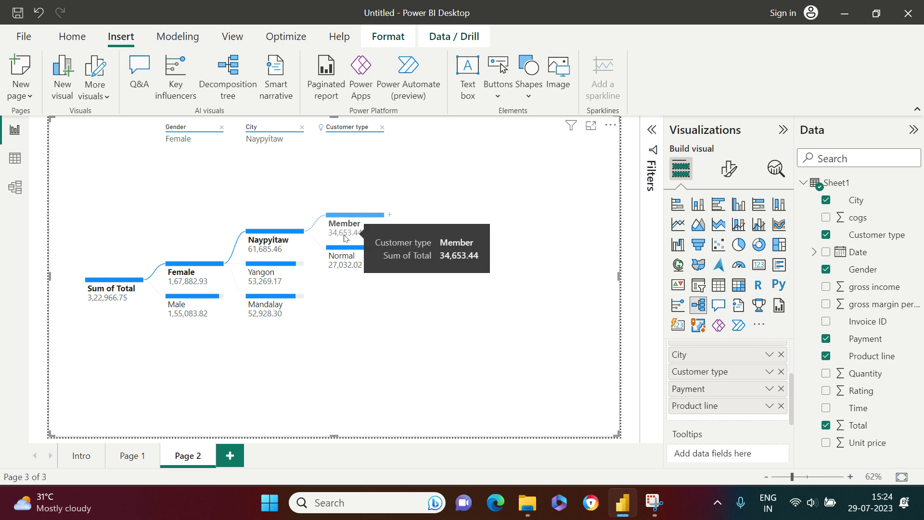
- Split Member with the AI High value split into Product line, then select Health and beauty (3,007.11)
{"action": "left_click", "coordinate": [390, 216]}
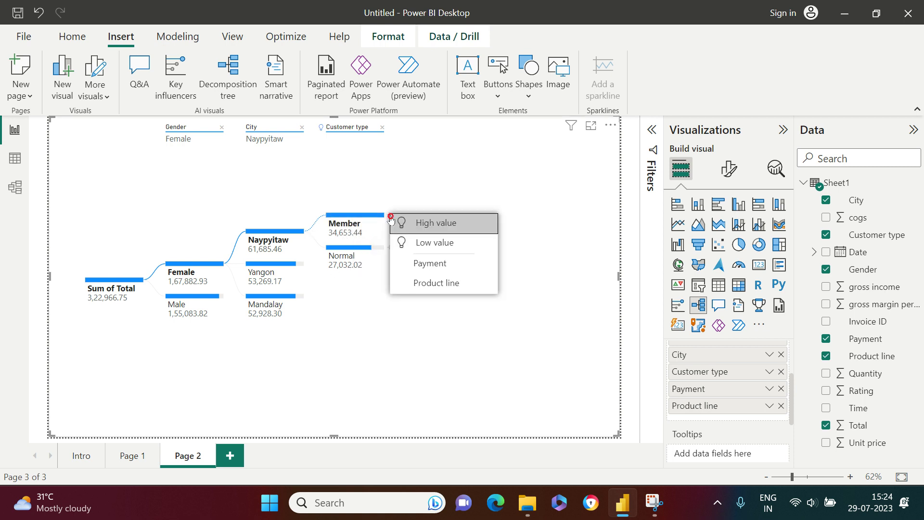
{"action": "left_click", "coordinate": [423, 282]}
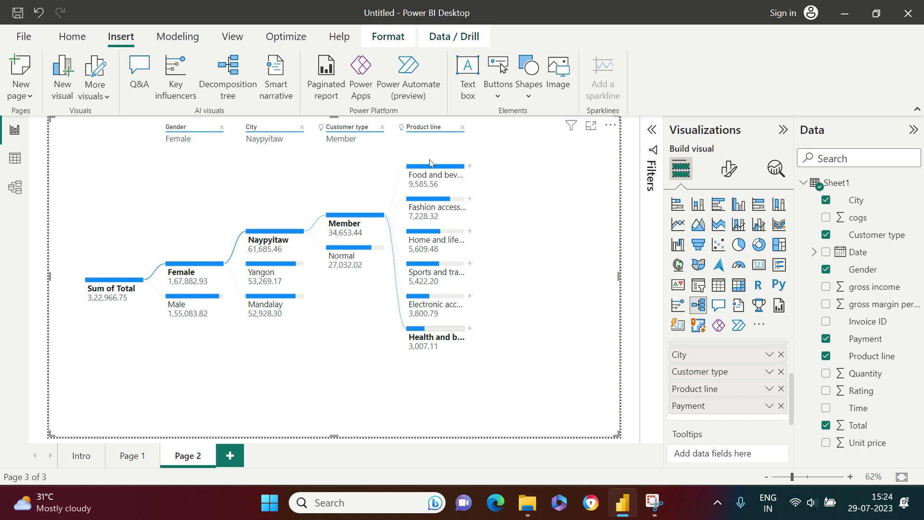
{"action": "left_click", "coordinate": [469, 166]}
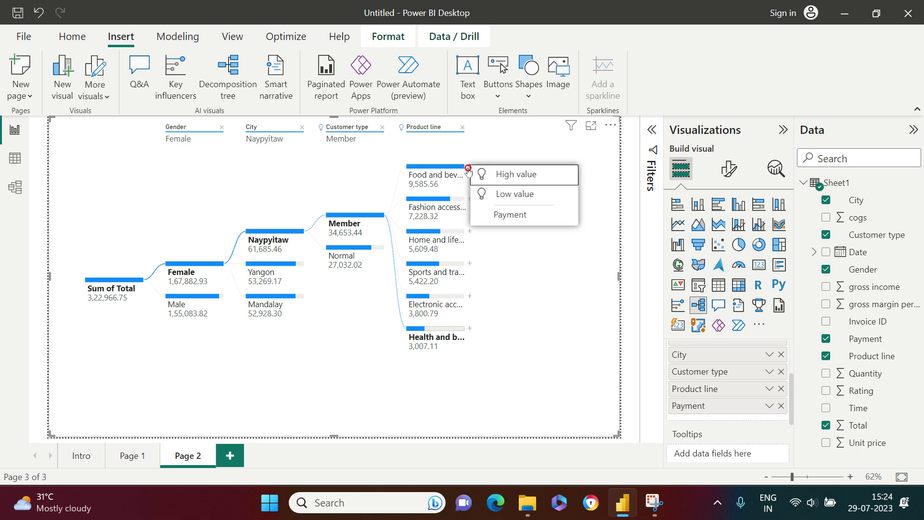
{"action": "left_click", "coordinate": [525, 301]}
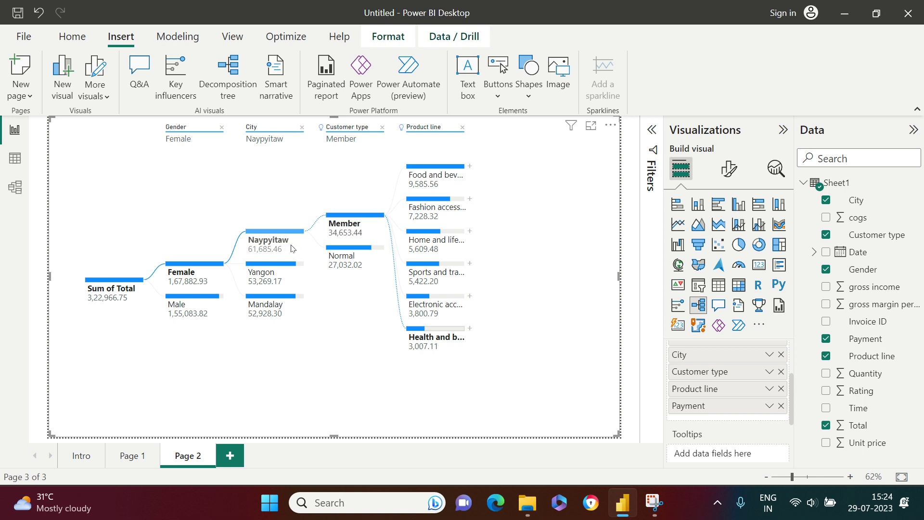
{"action": "left_click", "coordinate": [445, 347]}
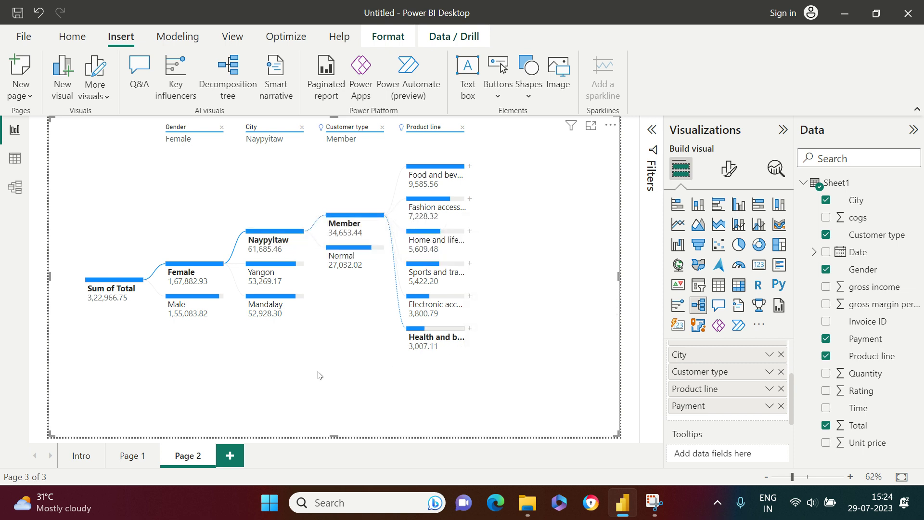